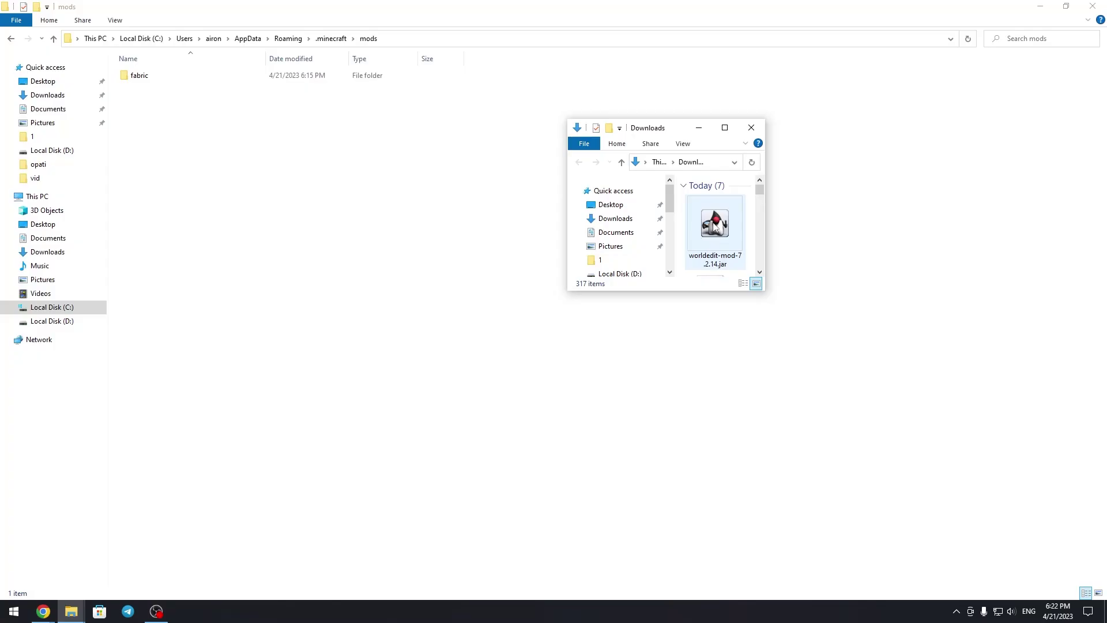
# Copy the downloaded WorldEdit jar from Downloads into the .minecraft mods folder.
pyautogui.moveTo(714, 230); pyautogui.dragTo(204, 181)
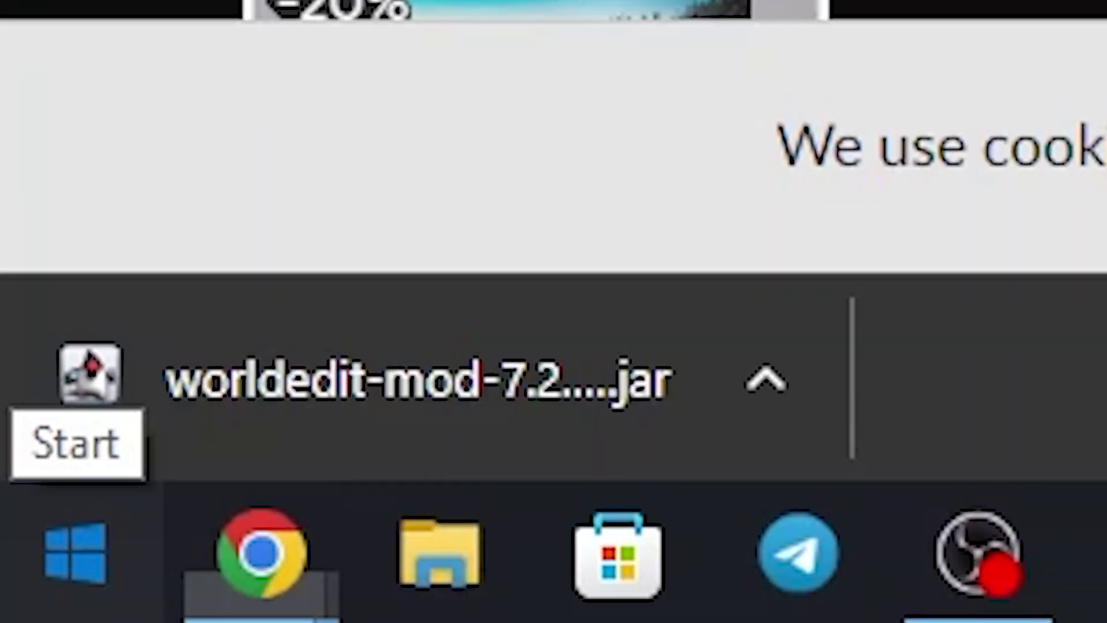
# Launch Minecraft from the Start menu with the forge 1.19.4 installation.
pyautogui.click(4, 614)
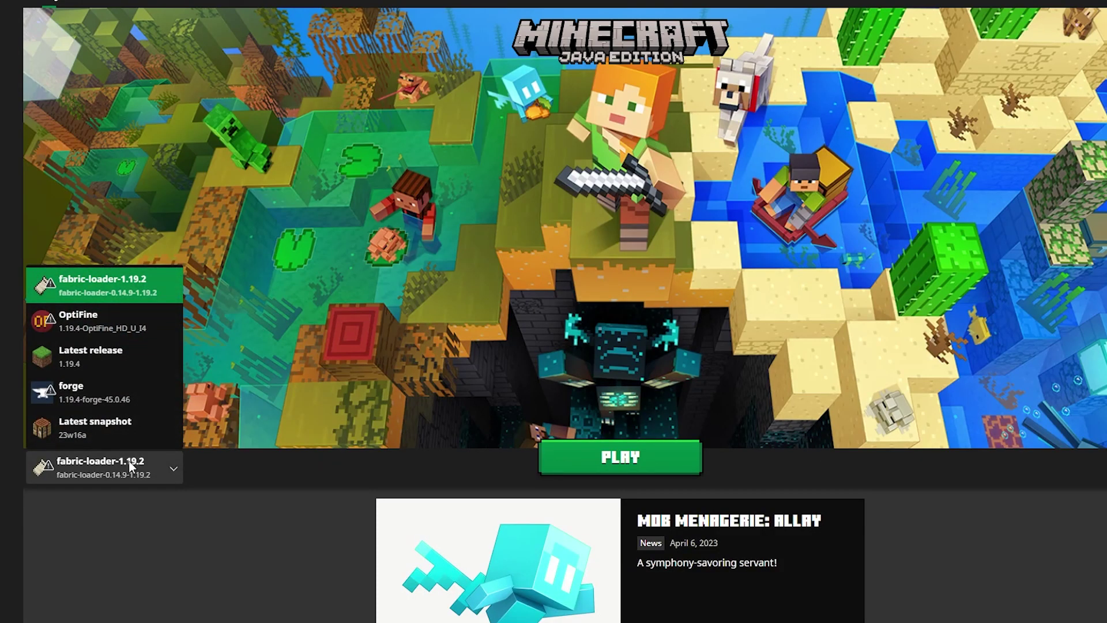
pyautogui.click(59, 394)
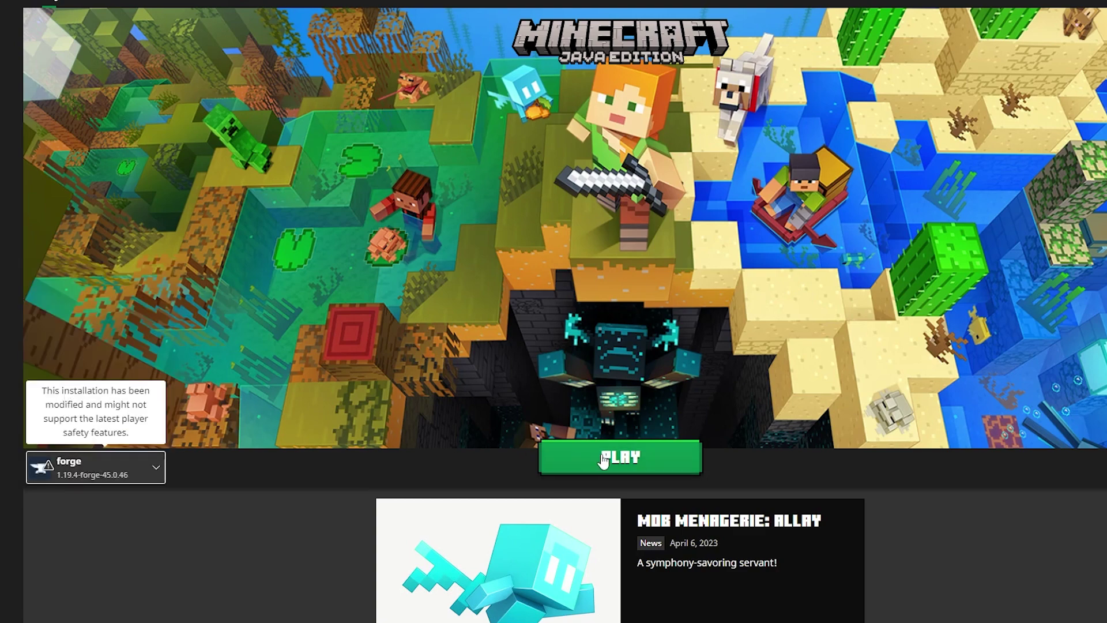
pyautogui.click(603, 459)
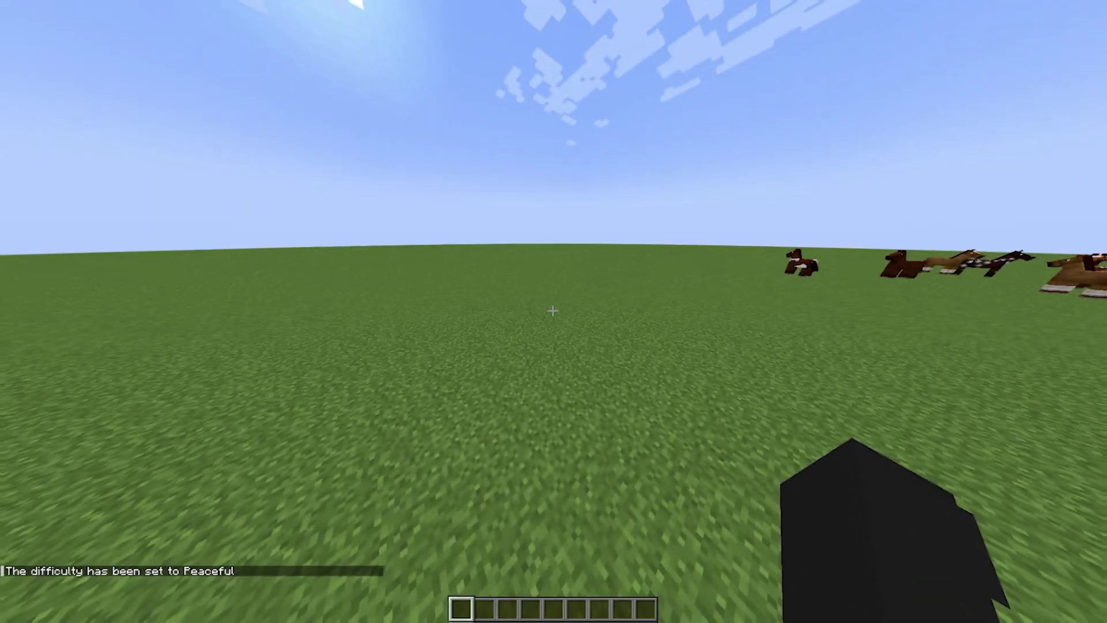
# Move a Wooden Axe from the creative Combat tab into hotbar slot 1.
pyautogui.press('e')
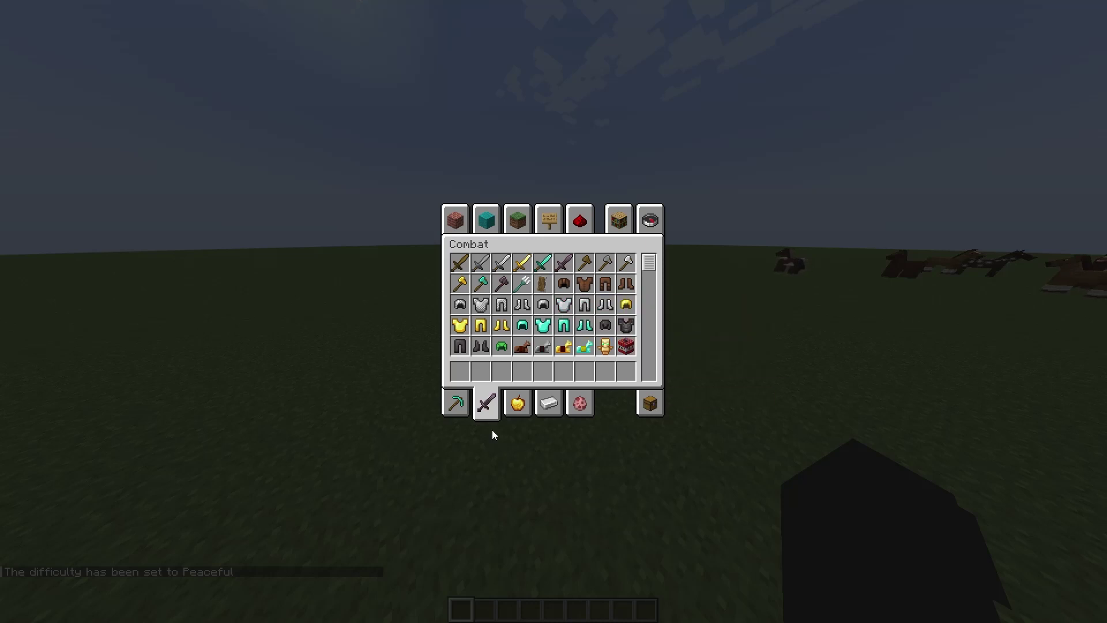
pyautogui.click(588, 272)
pyautogui.click(460, 376)
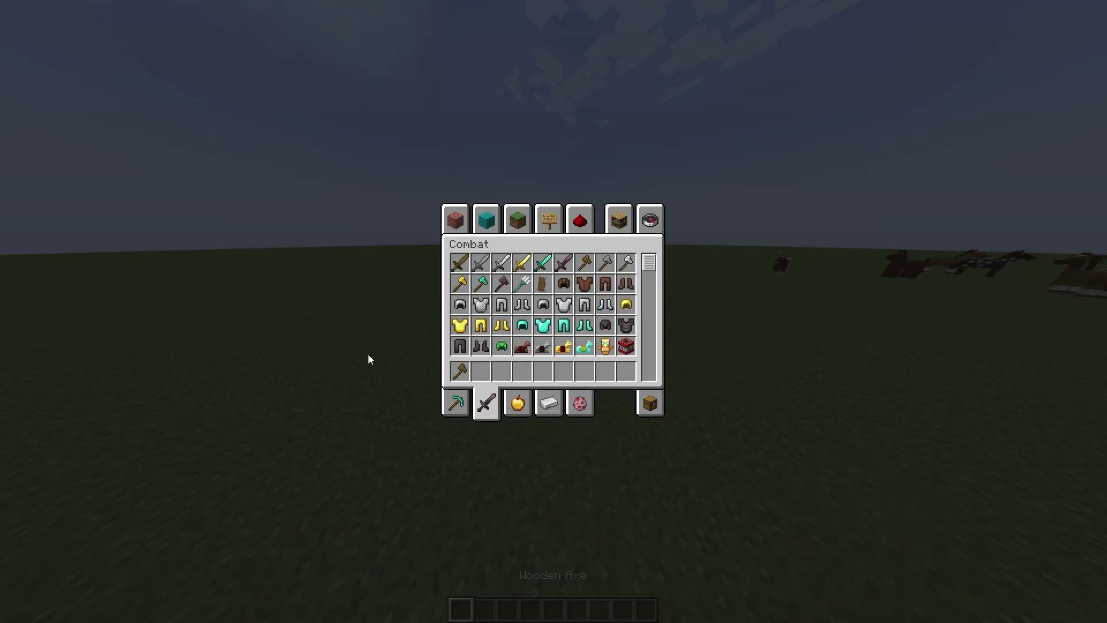
pyautogui.press('e')
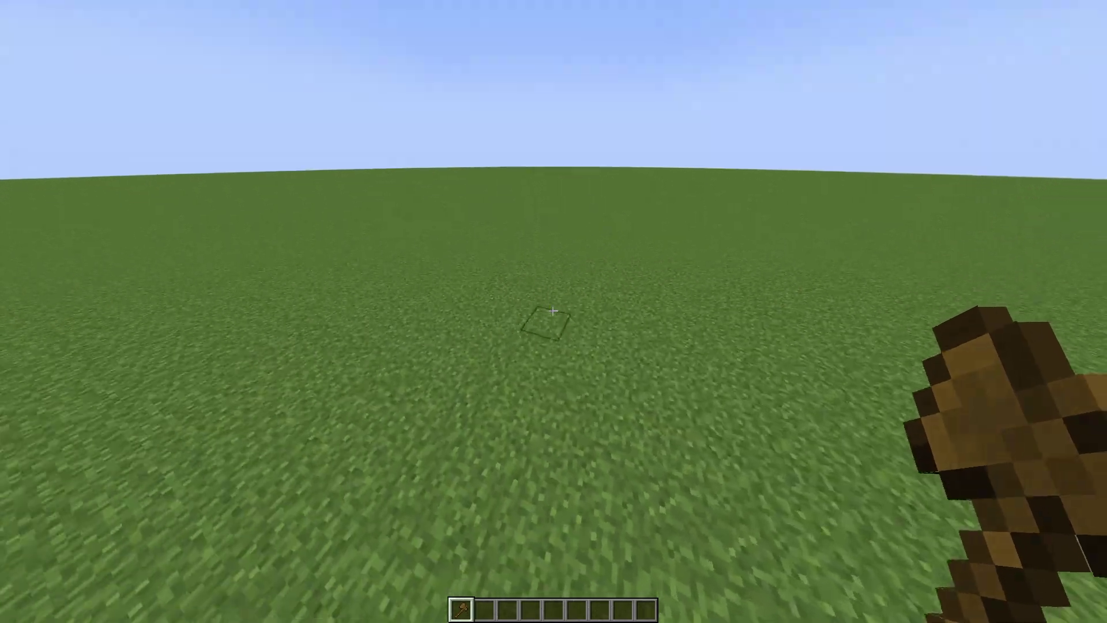
# Run //set stone to fill the selection (168 blocks), then erase the block name to try another.
pyautogui.press('BackSpace')
pyautogui.press('BackSpace')
pyautogui.write('se')
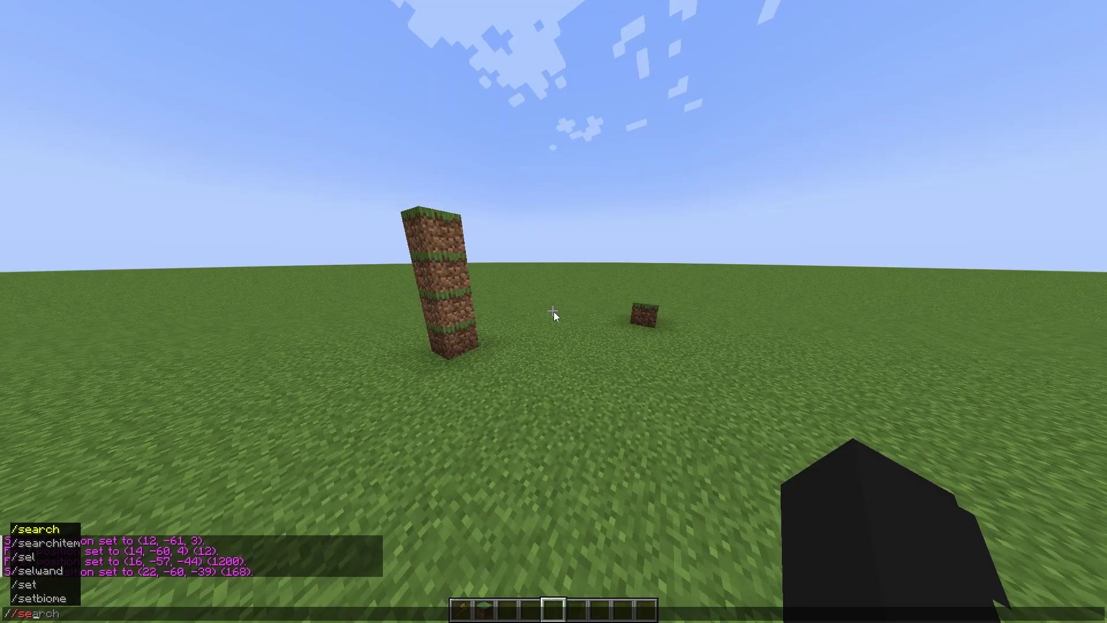
pyautogui.write('tbiome')
pyautogui.press('BackSpace')
pyautogui.press('BackSpace')
pyautogui.press('BackSpace')
pyautogui.write('s')
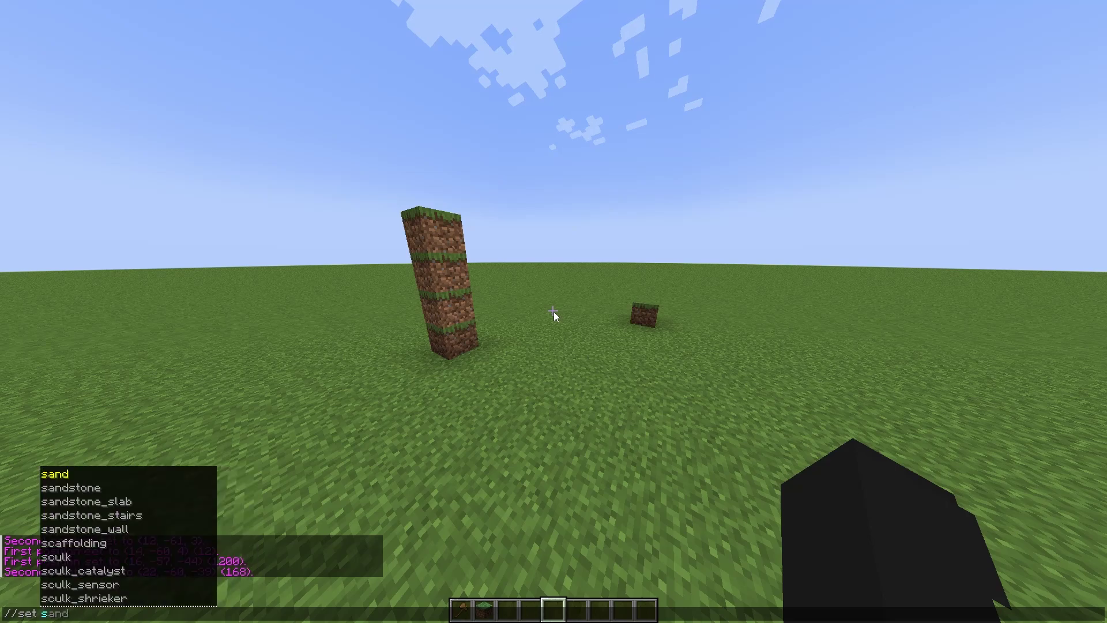
pyautogui.write('tone')
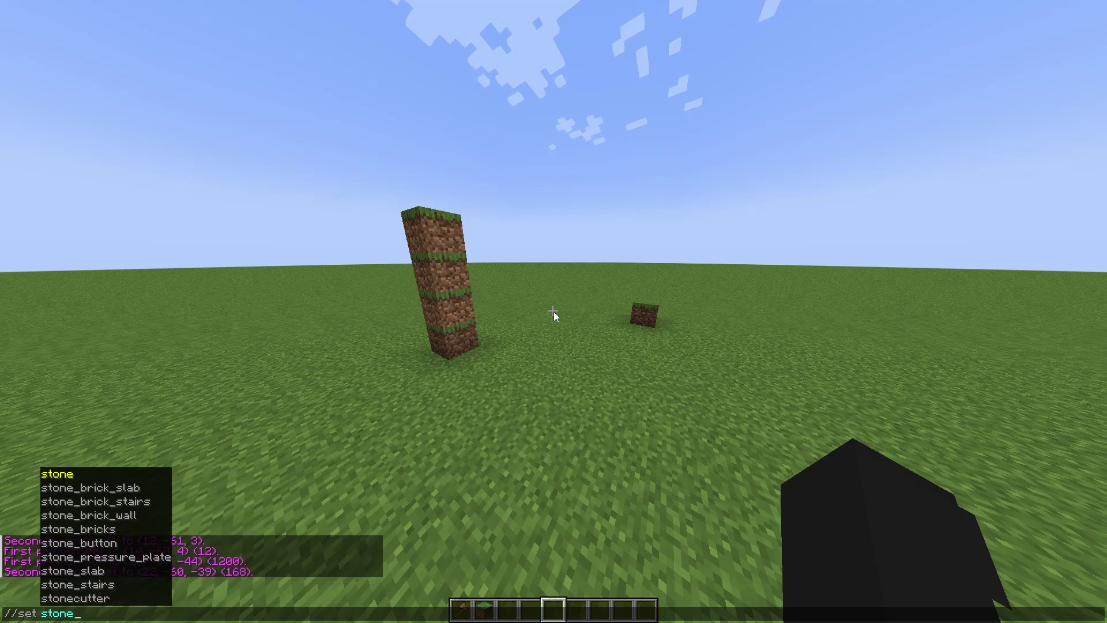
pyautogui.press('Return')
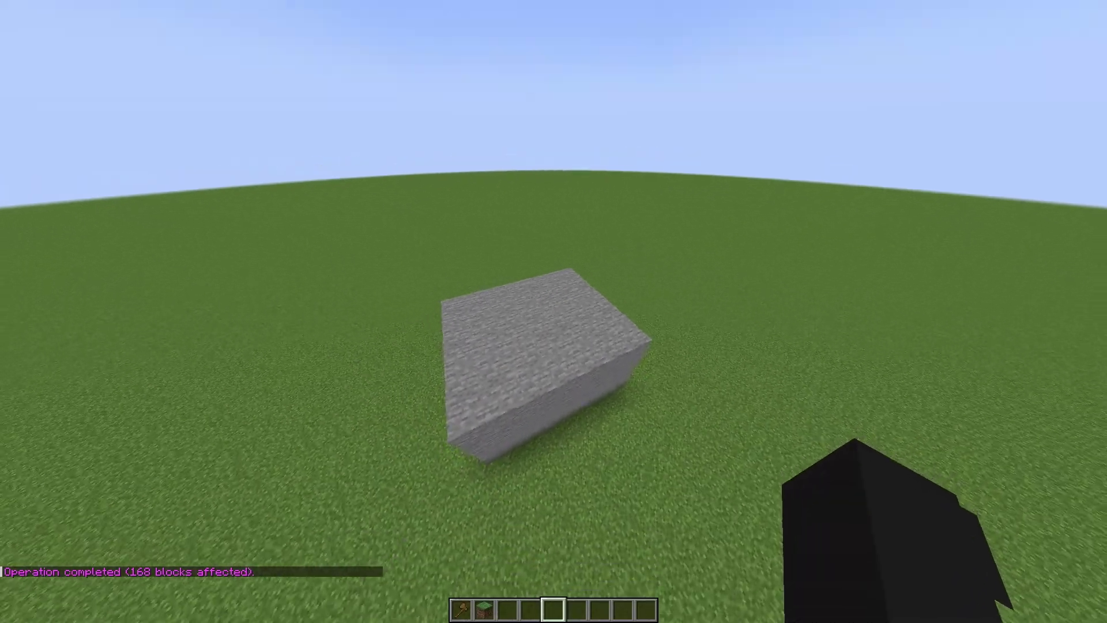
pyautogui.write('//set ston')
pyautogui.press('BackSpace')
pyautogui.press('BackSpace')
pyautogui.press('BackSpace')
pyautogui.press('BackSpace')
pyautogui.write('la')
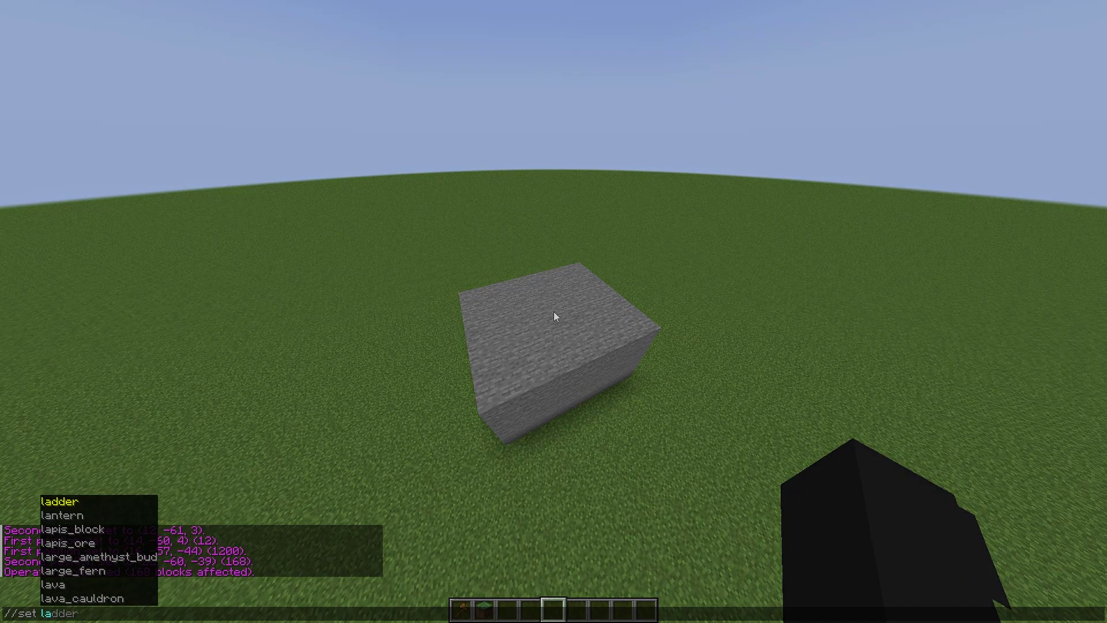